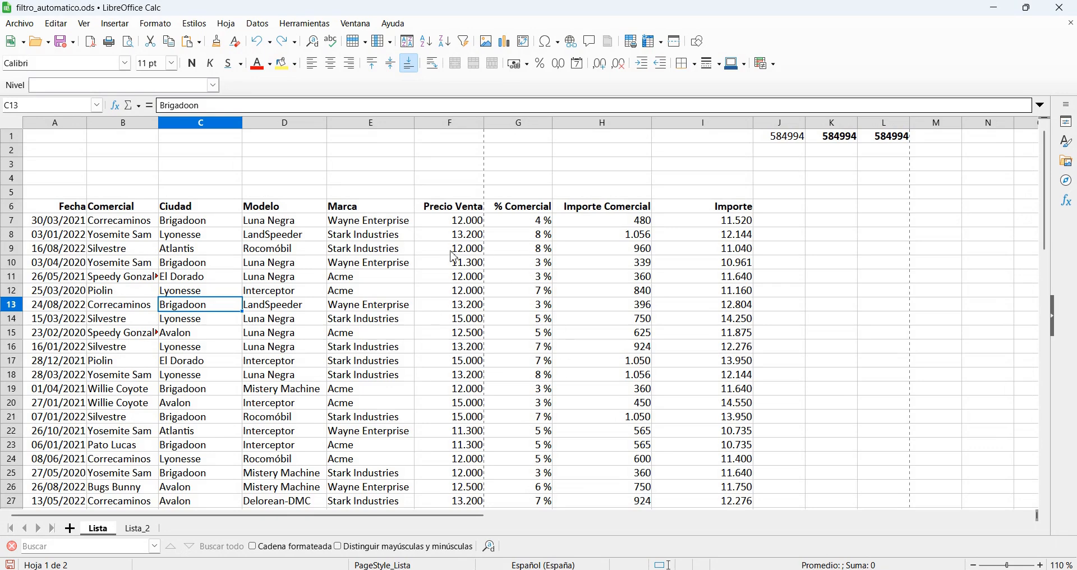
Step: Examine the formulas in cells J1 and K1 that total the Importe column, leaving both unchanged
double_click(779, 136)
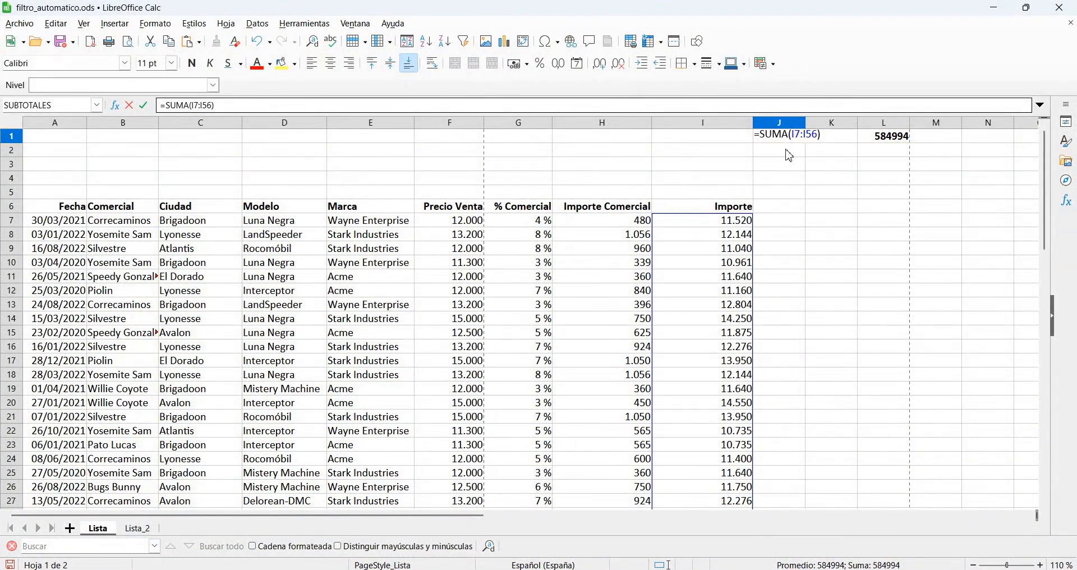
key("Escape")
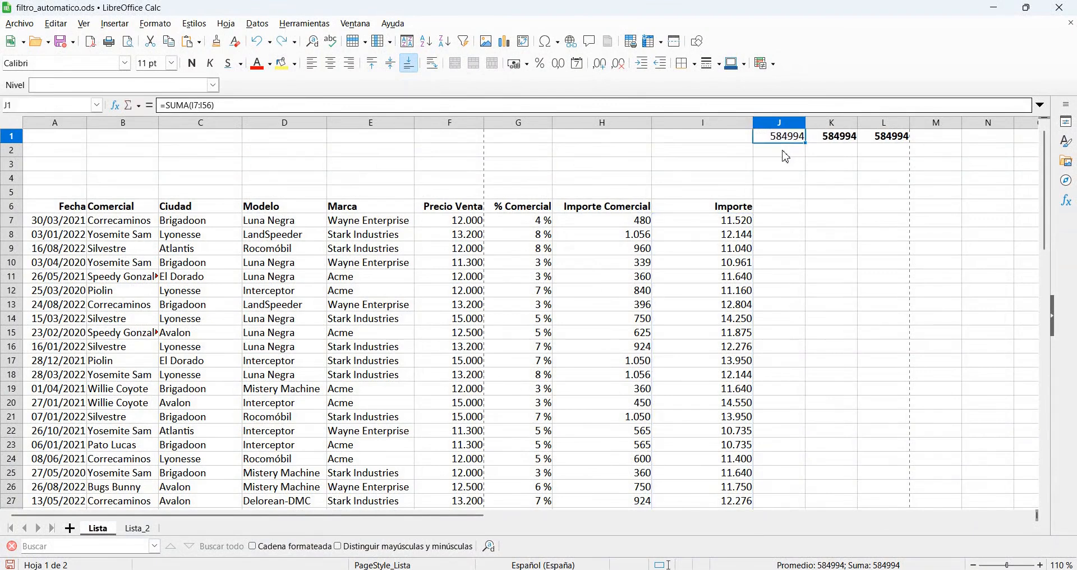
left_click(848, 139)
double_click(848, 139)
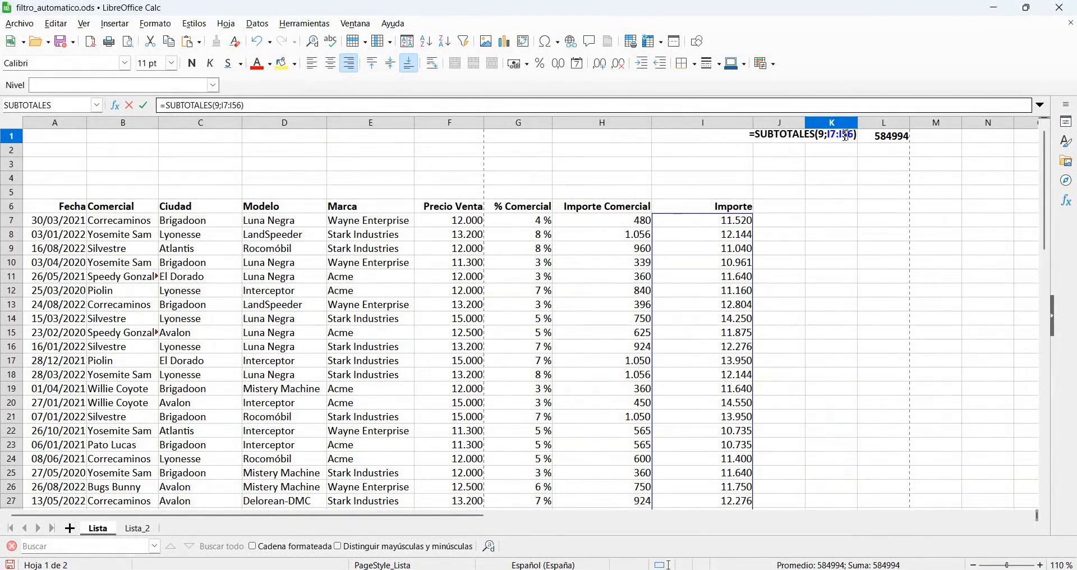
key("Escape")
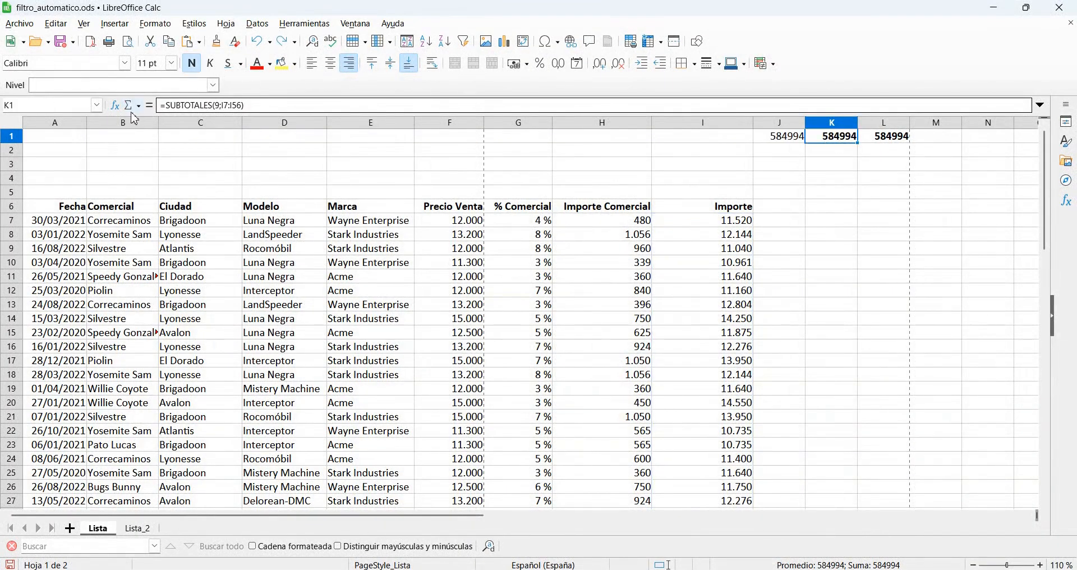
Step: Review K1's SUBTOTALES arguments in the Function Wizard and compare codes 9 and 109 for SUMA on the LibreOffice help page in the browser
left_click(115, 105)
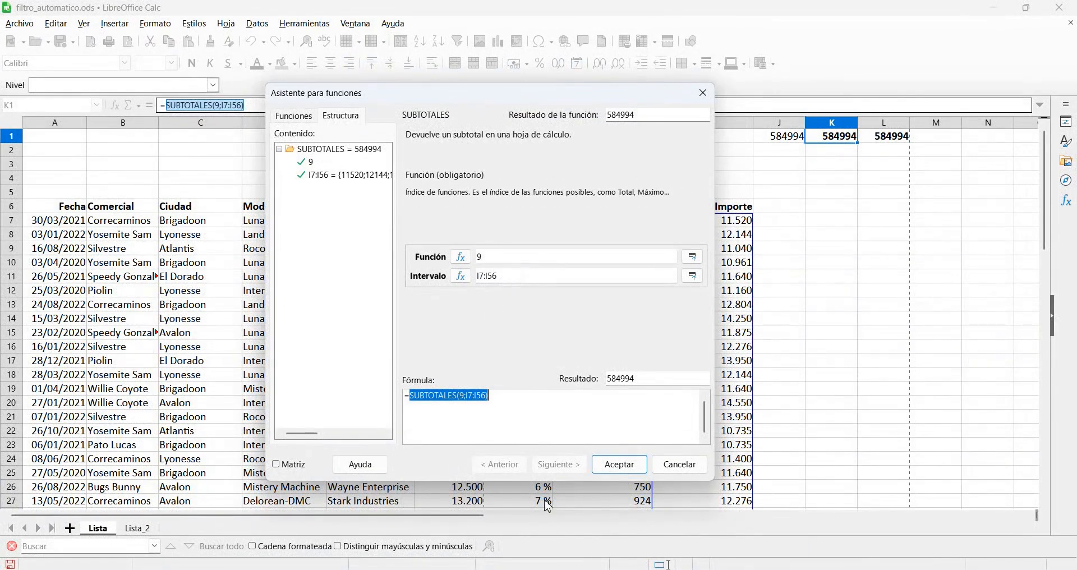
left_click(578, 569)
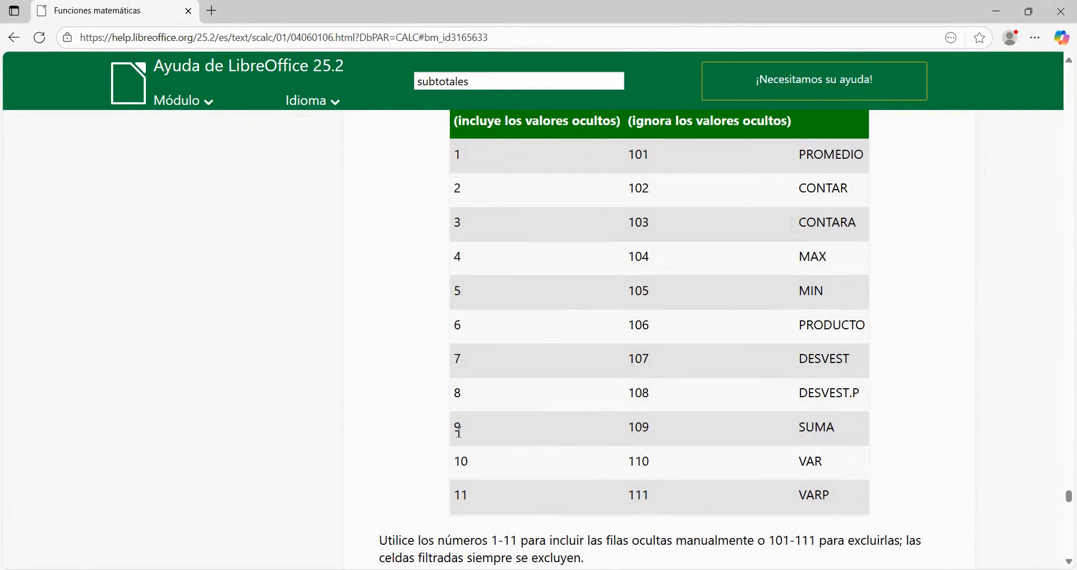
left_click_drag(457, 429, 500, 433)
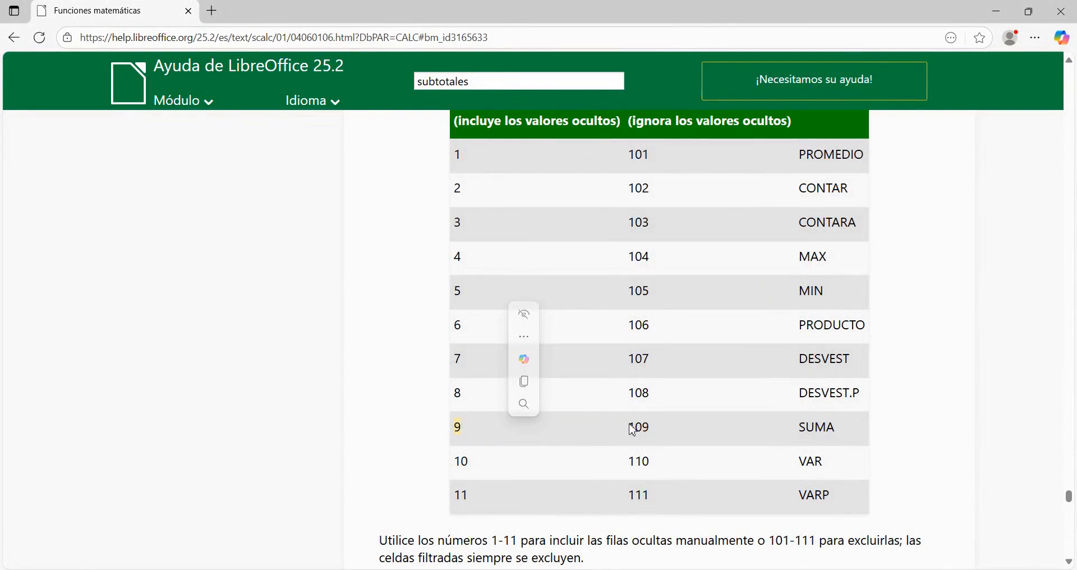
left_click_drag(631, 427, 653, 426)
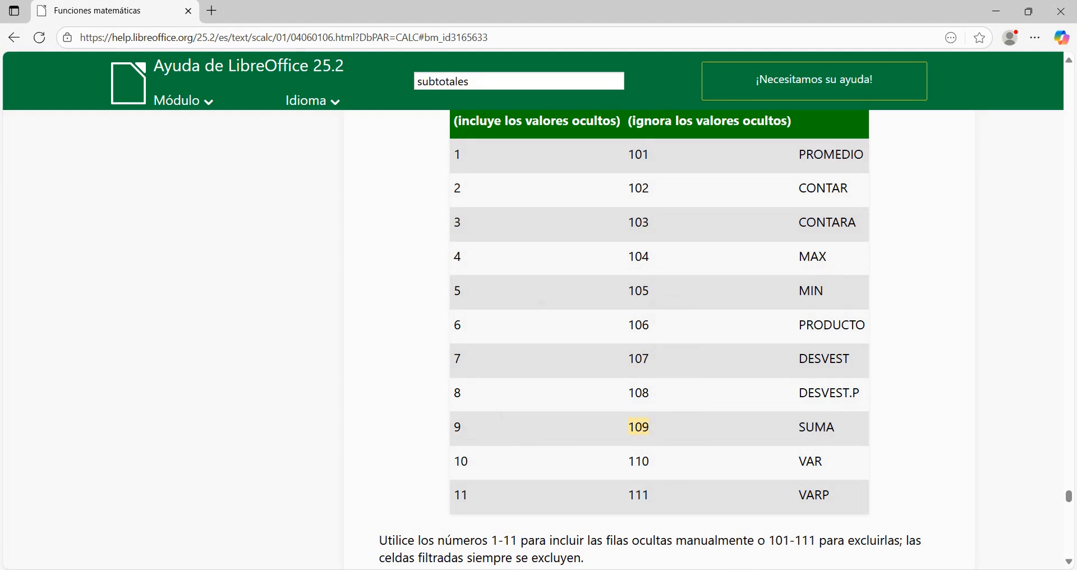
left_click(663, 564)
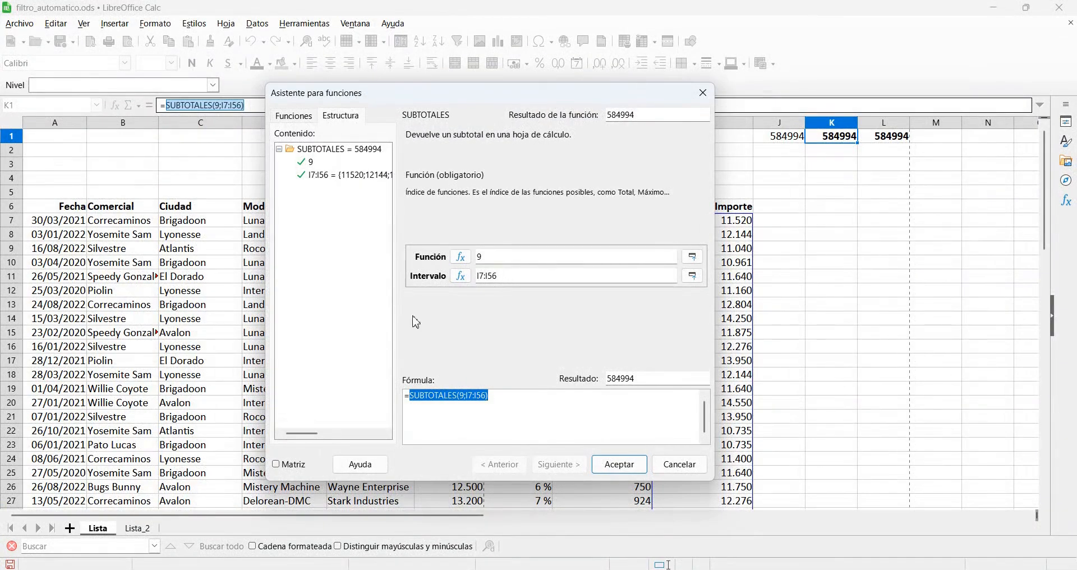
left_click(630, 469)
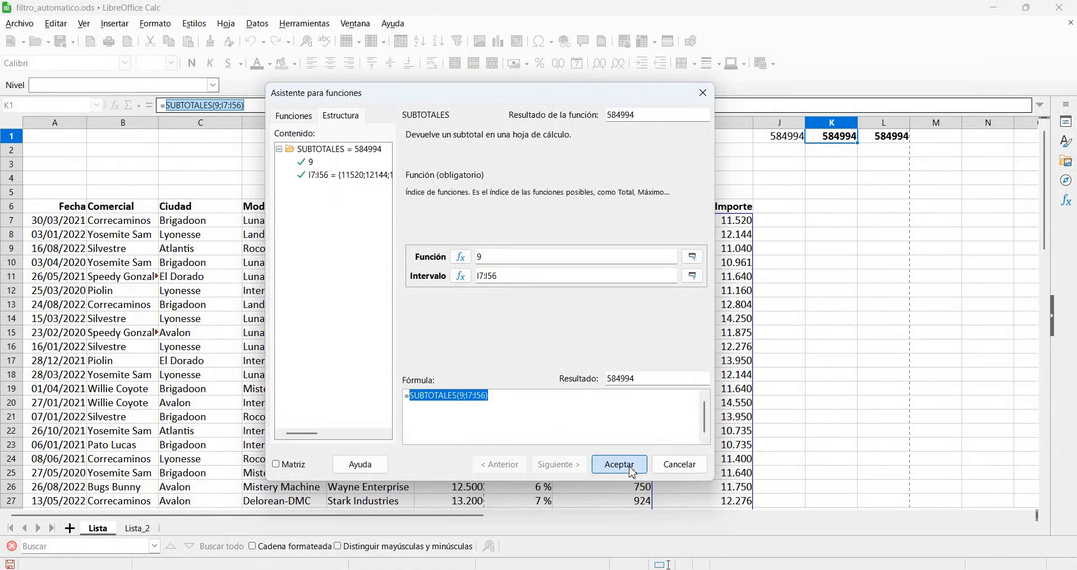
Step: Examine the formula in cell L1, focusing on the function code argument of SUBTOTALES
double_click(899, 136)
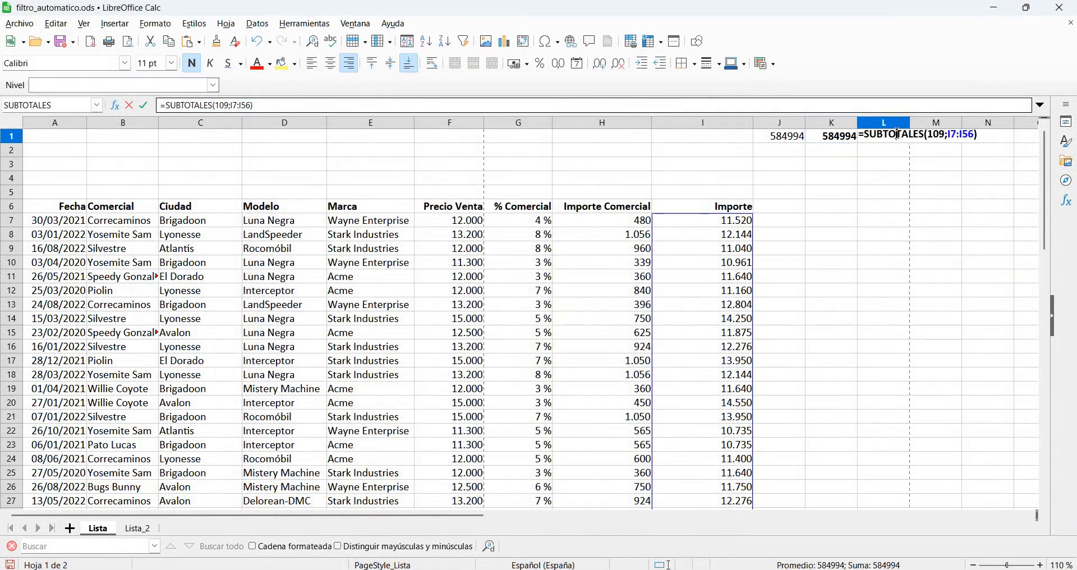
double_click(938, 135)
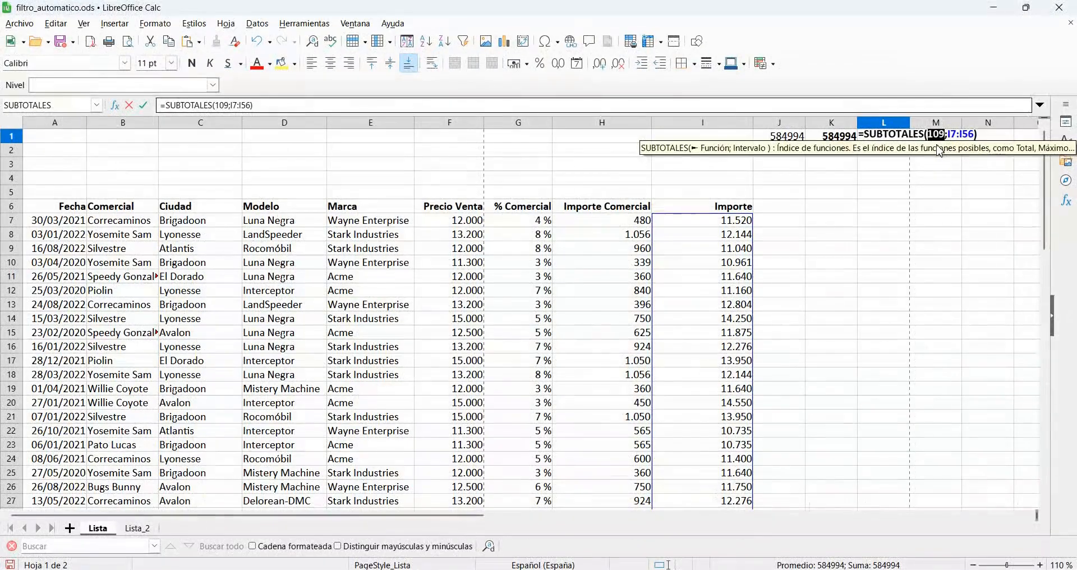
key("Escape")
Step: Turn on the AutoFilter for the sales list on sheet Lista
left_click(371, 293)
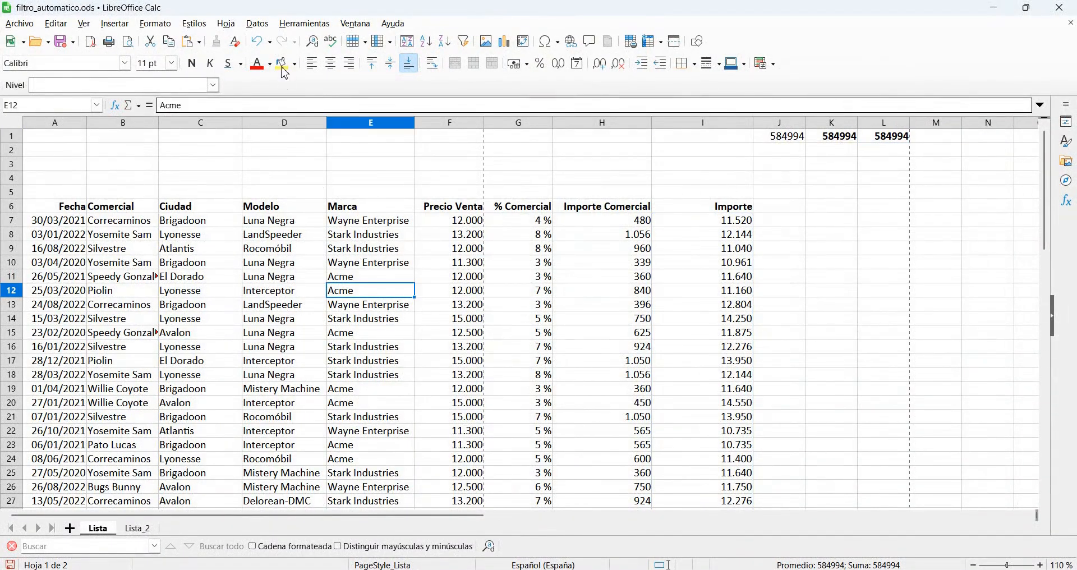
left_click(258, 25)
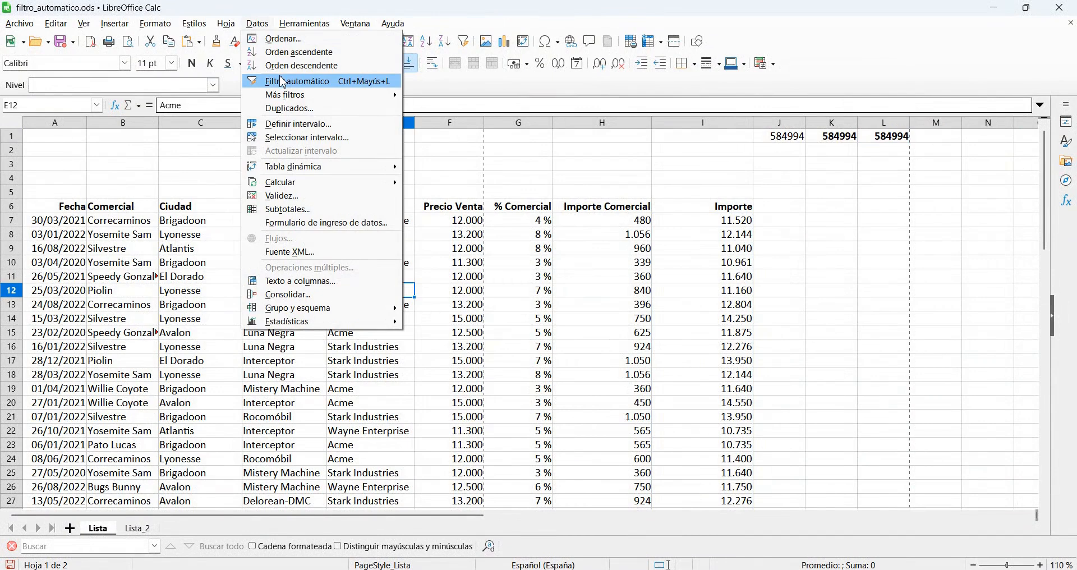
left_click(283, 82)
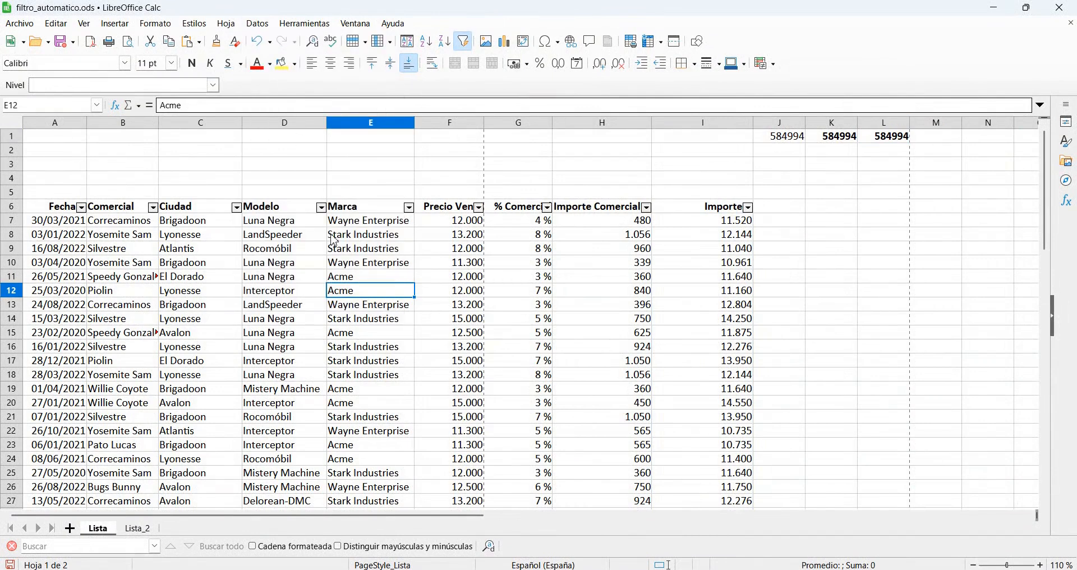
Step: Filter the Ciudad column to show only the El Dorado records
left_click(236, 208)
left_click(179, 352)
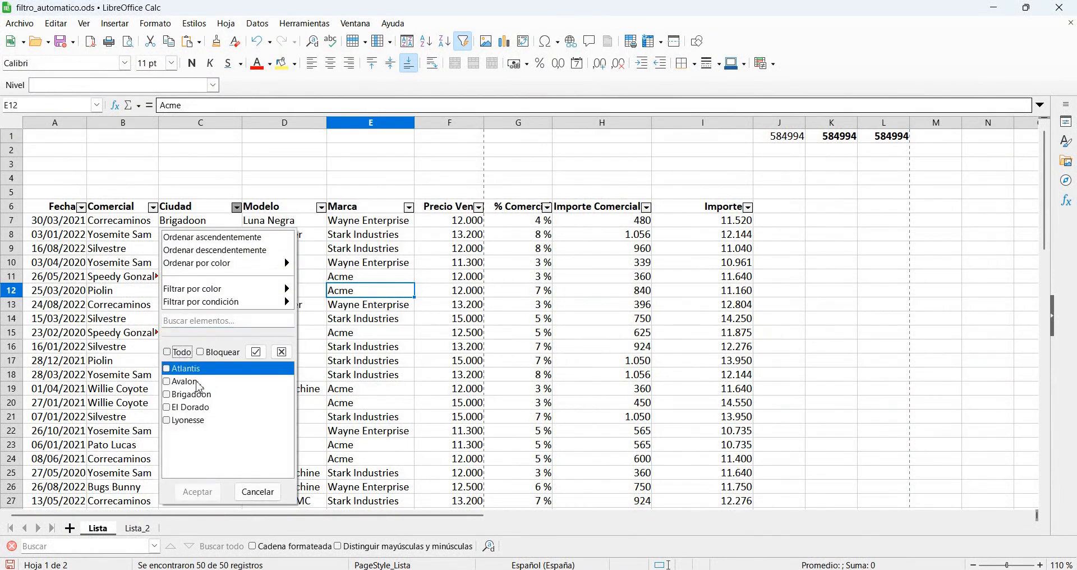
left_click(195, 408)
left_click(211, 493)
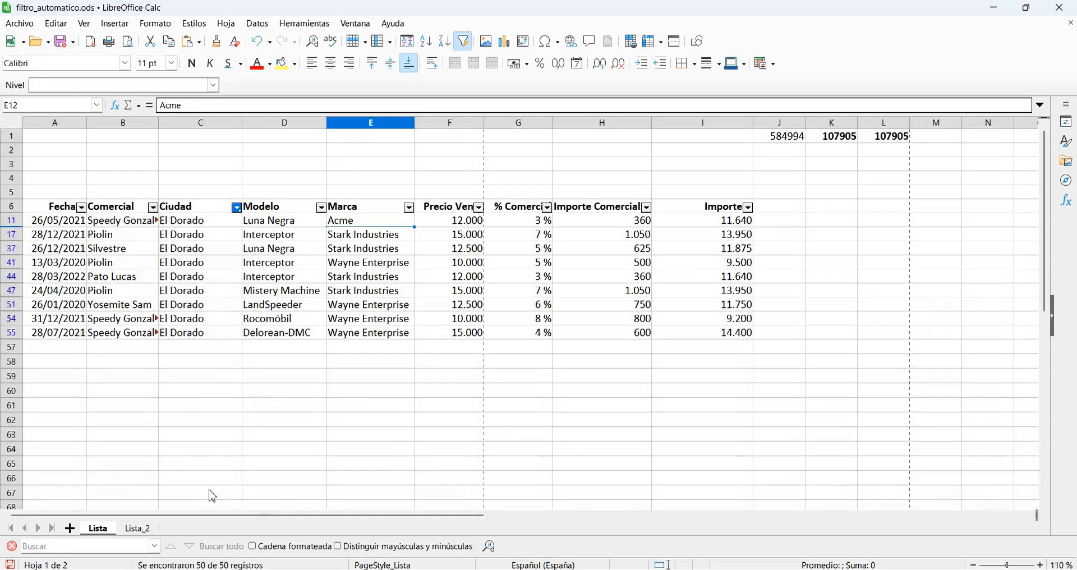
Step: Remove the AutoFilter from the sales list to display all records again
left_click(471, 276)
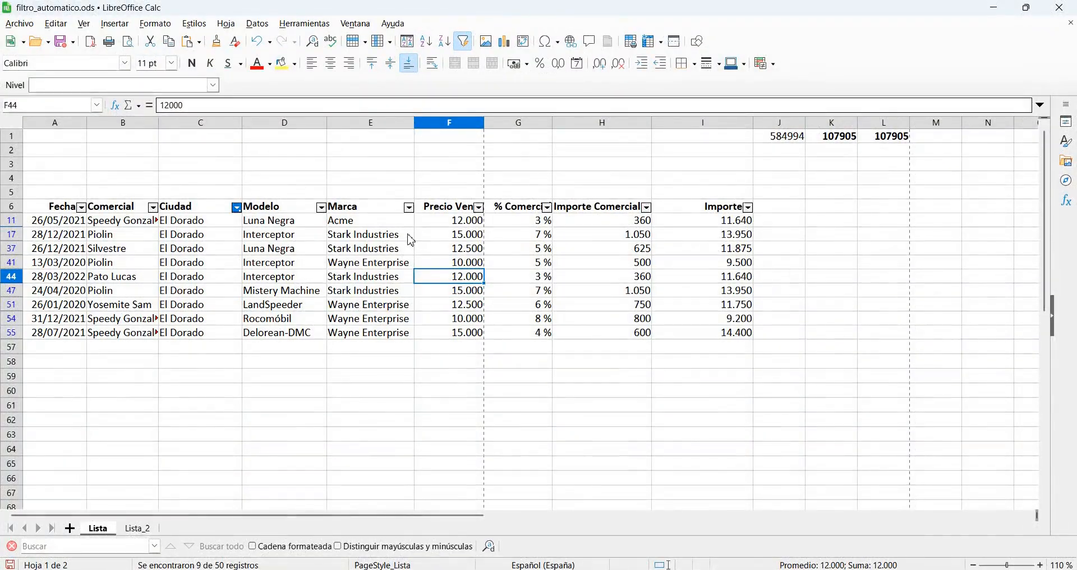
left_click(219, 270)
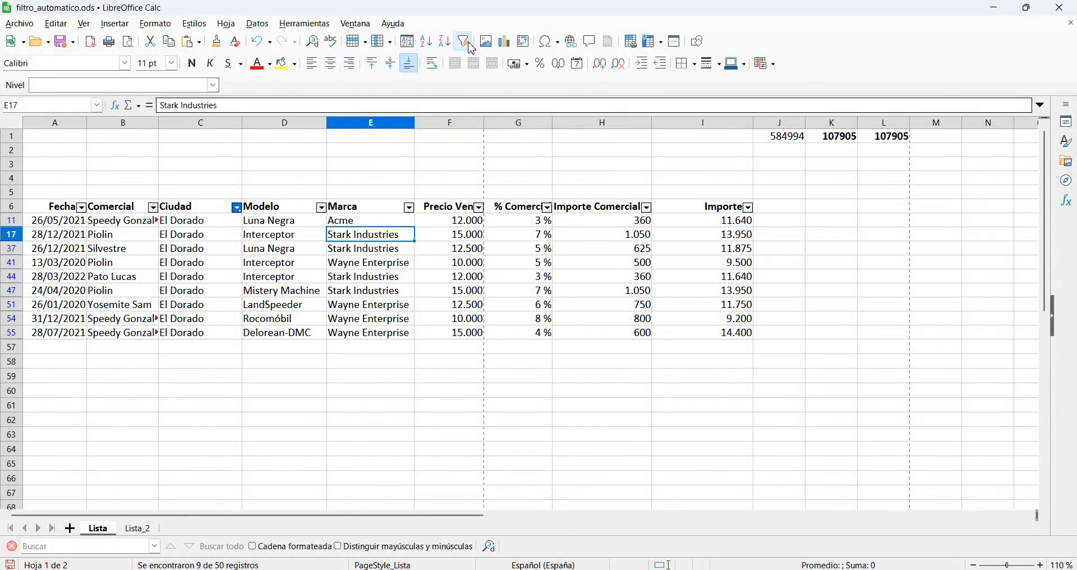
left_click(466, 41)
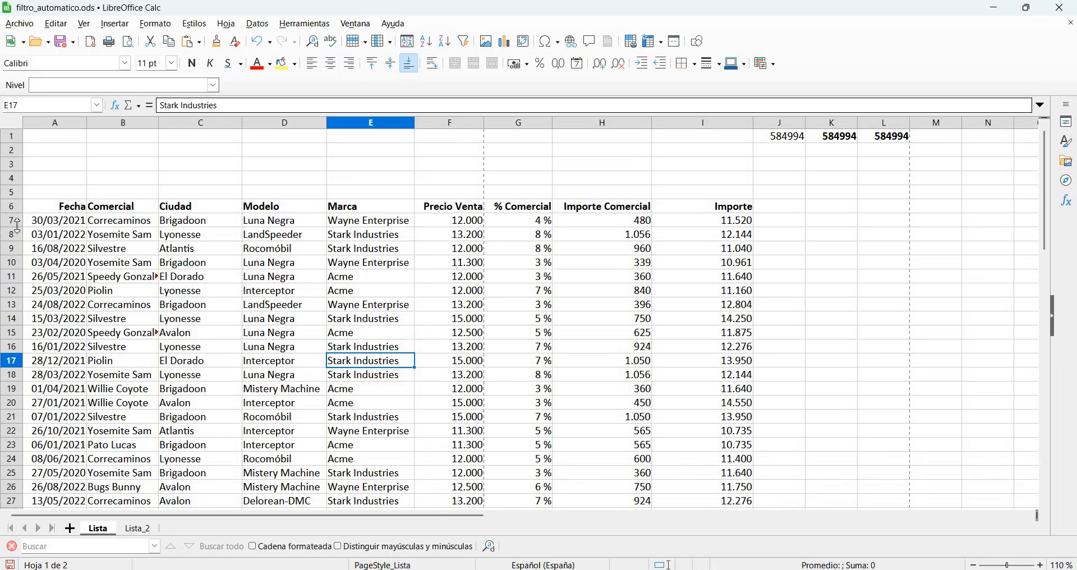
Step: Manually hide rows 7 to 17 of the sales list on sheet Lista
left_click_drag(17, 226, 14, 366)
right_click(14, 281)
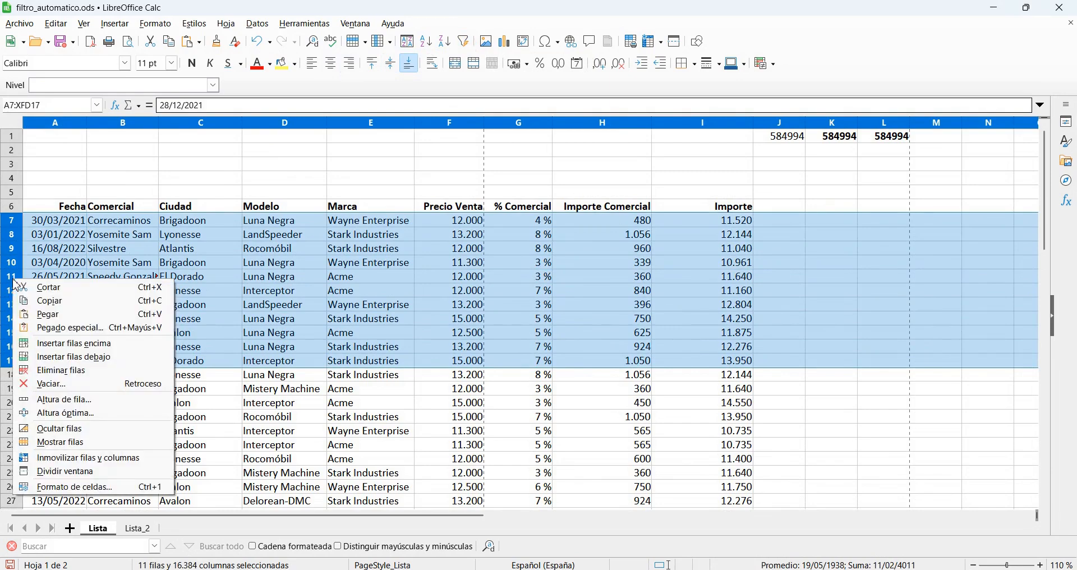
left_click(93, 428)
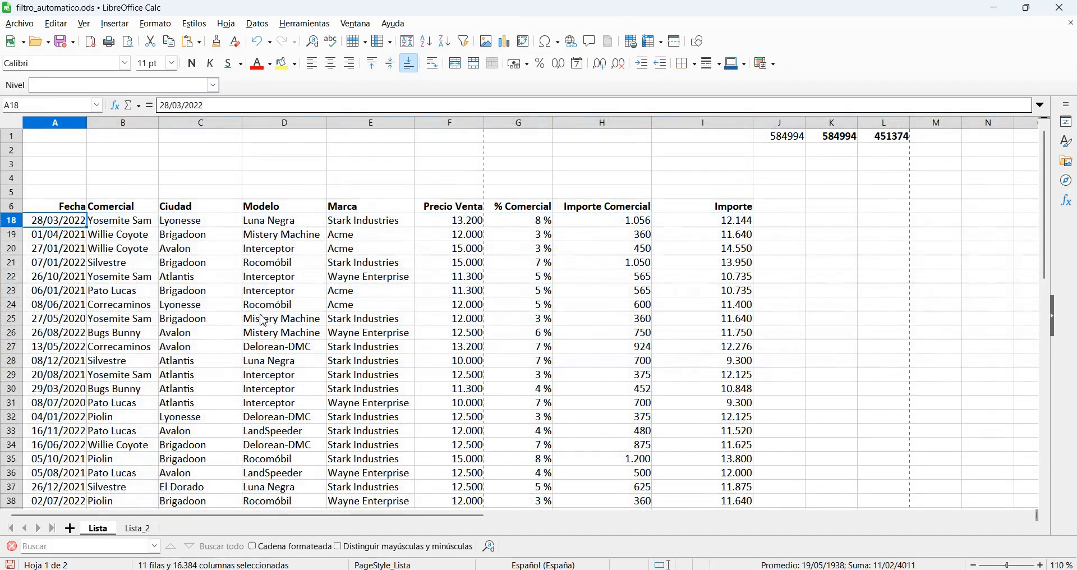
left_click(278, 302)
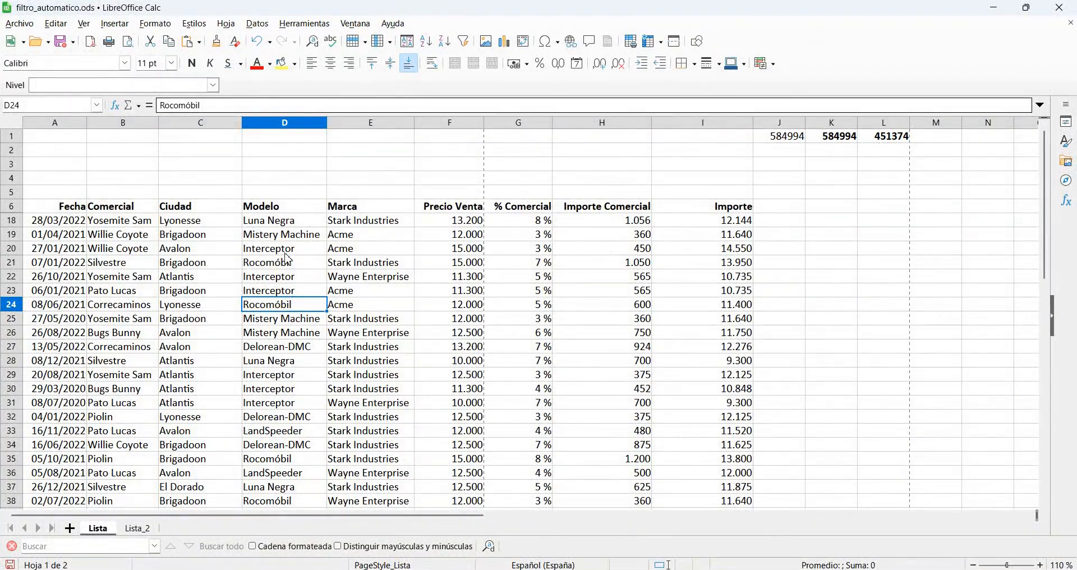
left_click(285, 254)
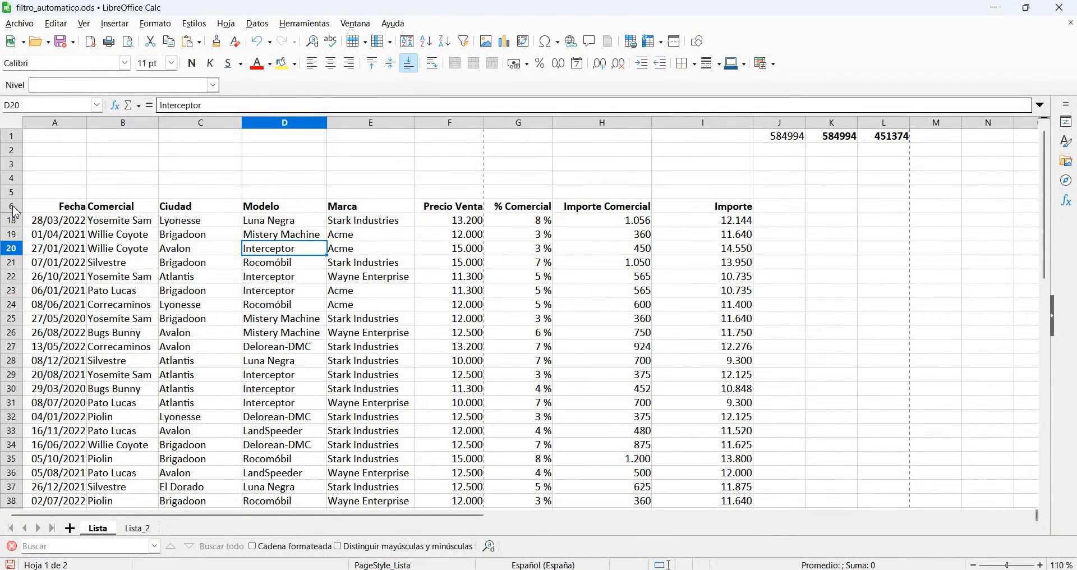
left_click(58, 238)
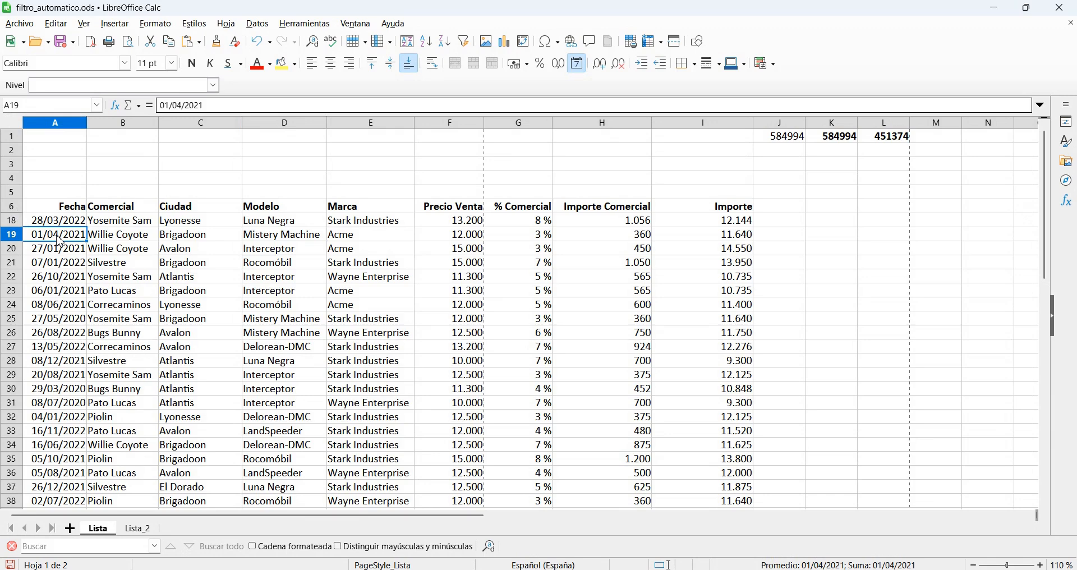
Step: On sheet Lista_2, review the definition and options of the database range Tabla covering the sales list
left_click(142, 528)
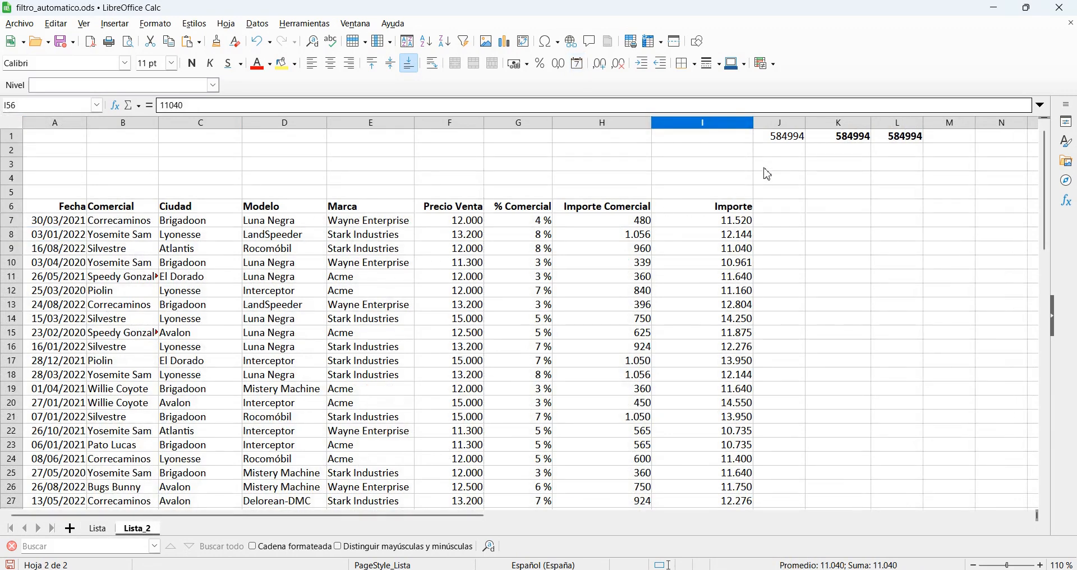
left_click(288, 267)
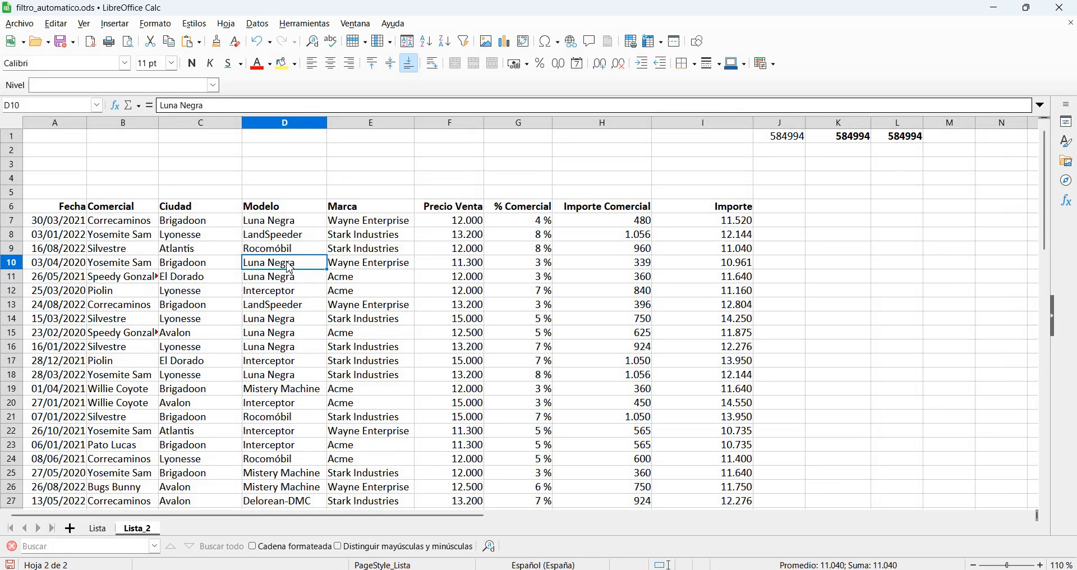
left_click(257, 24)
left_click(298, 124)
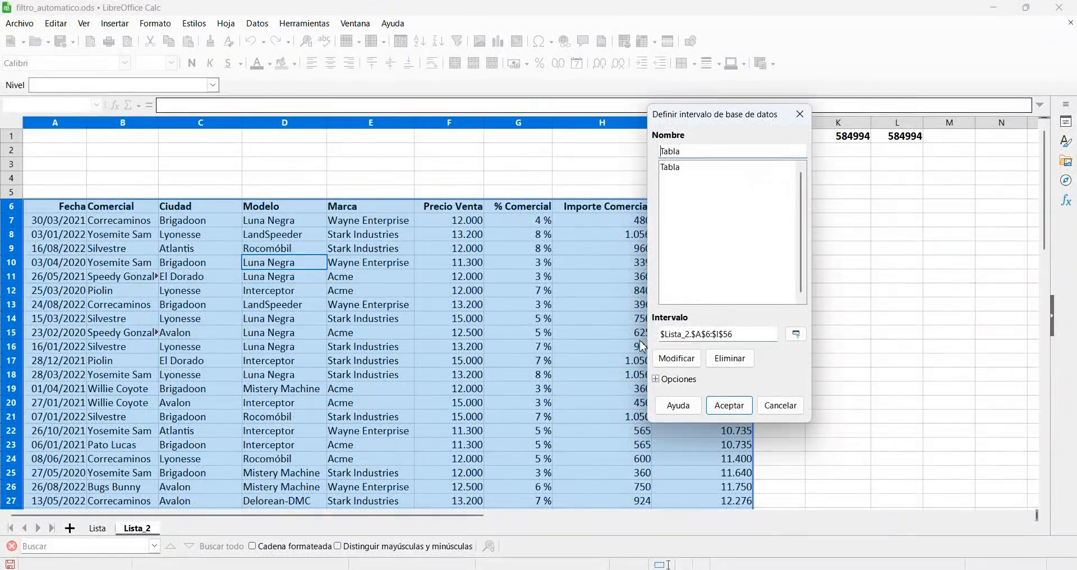
left_click(659, 380)
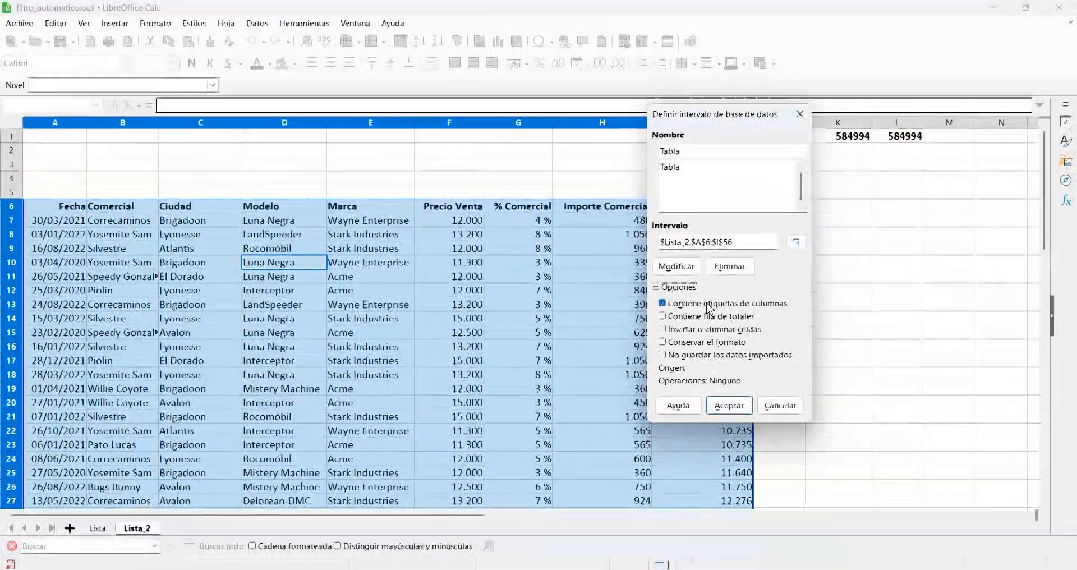
left_click(728, 405)
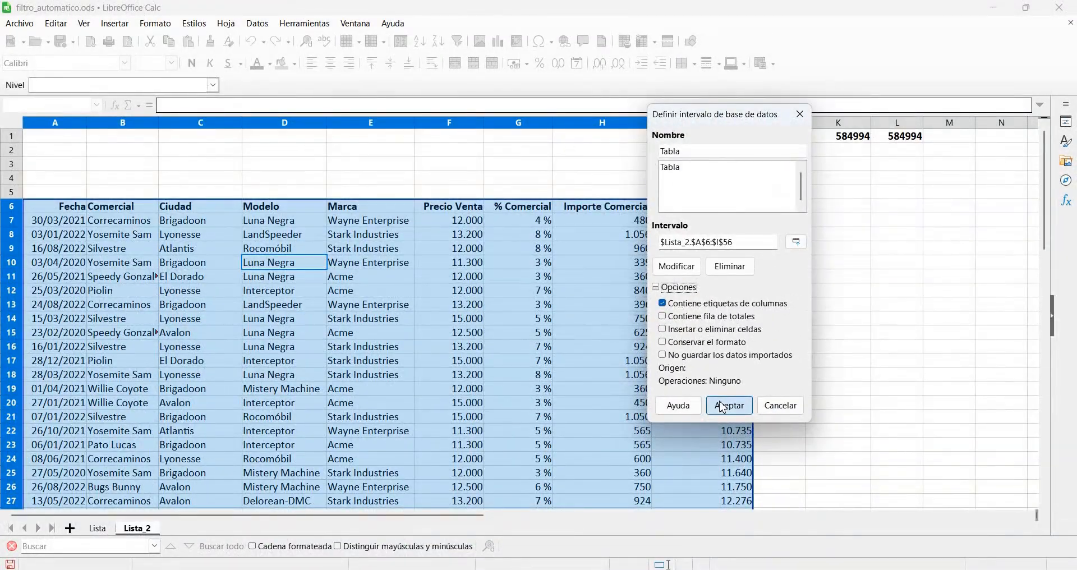
left_click(454, 307)
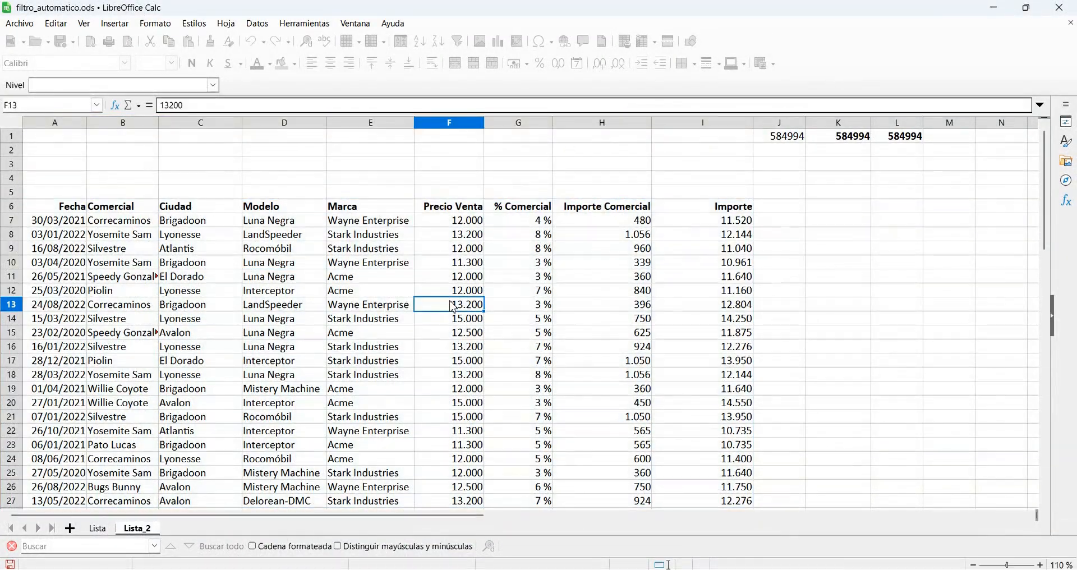
Step: Examine how the formulas in J1 and K1 of Lista_2 reference the Importe column of Tabla
left_click(791, 140)
double_click(790, 136)
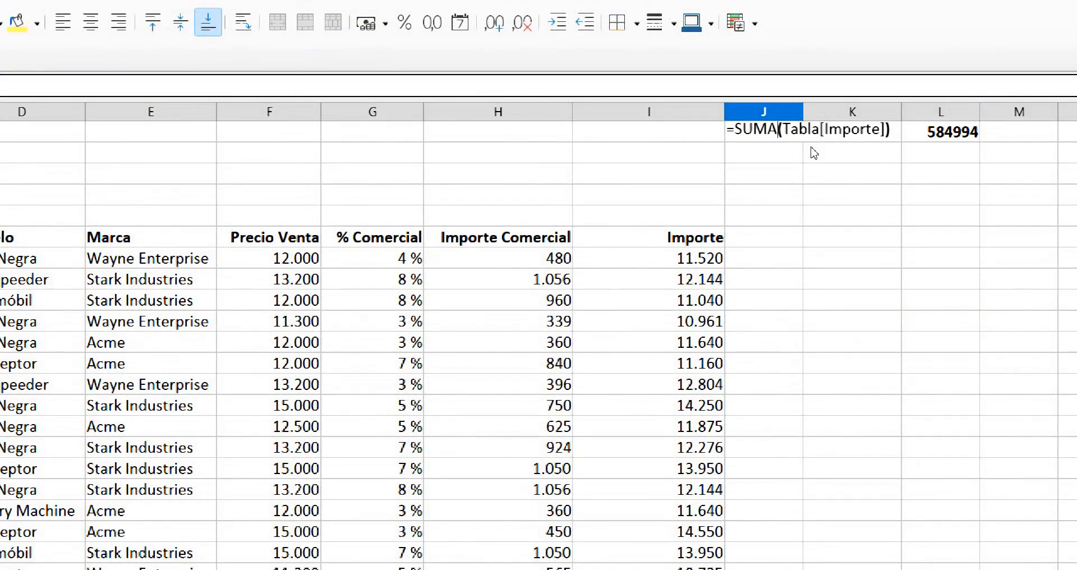
key("Escape")
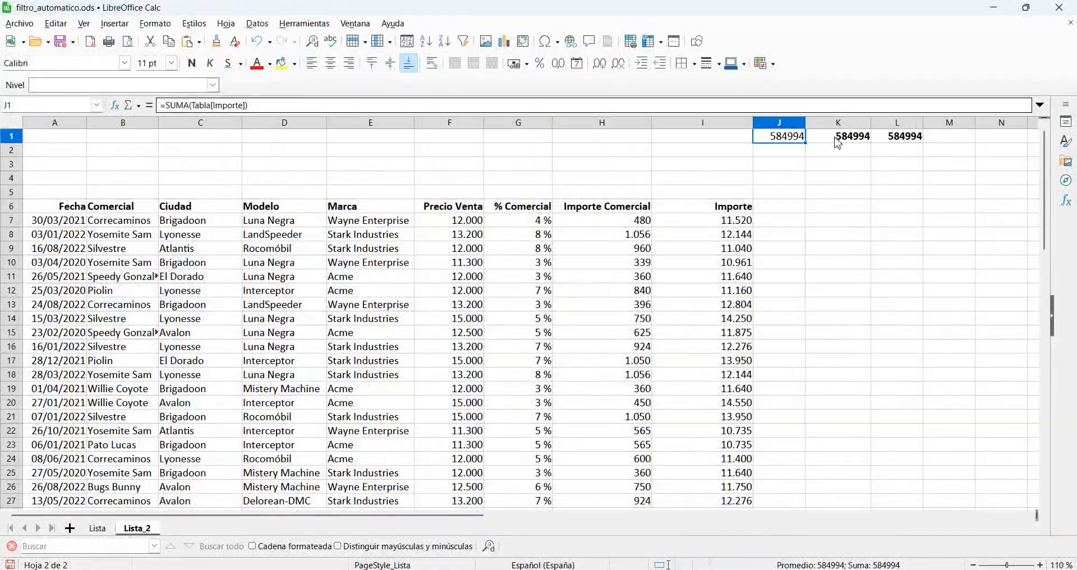
left_click(852, 134)
double_click(840, 141)
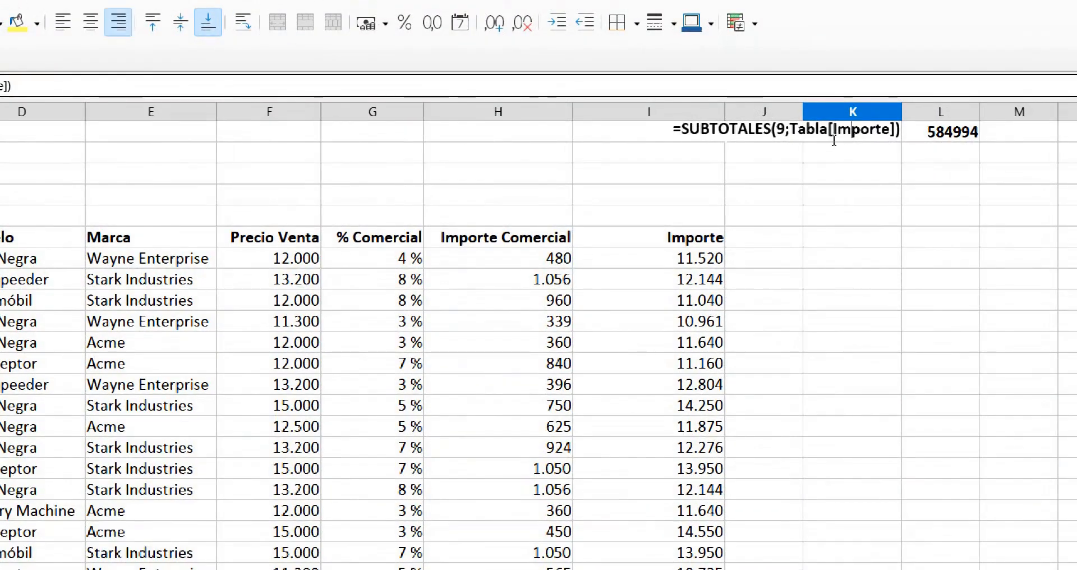
key("Escape")
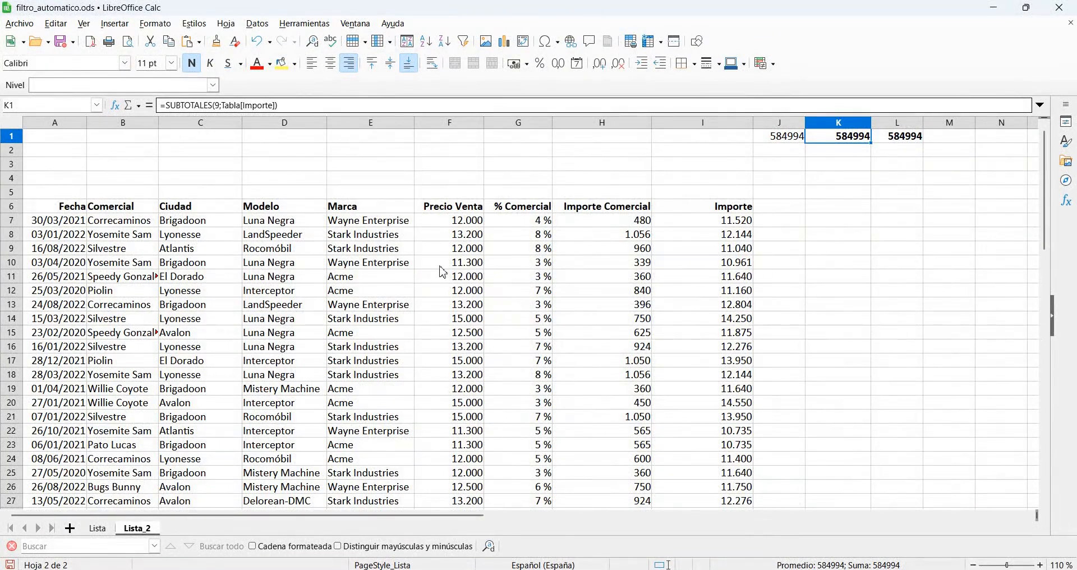
left_click(256, 329)
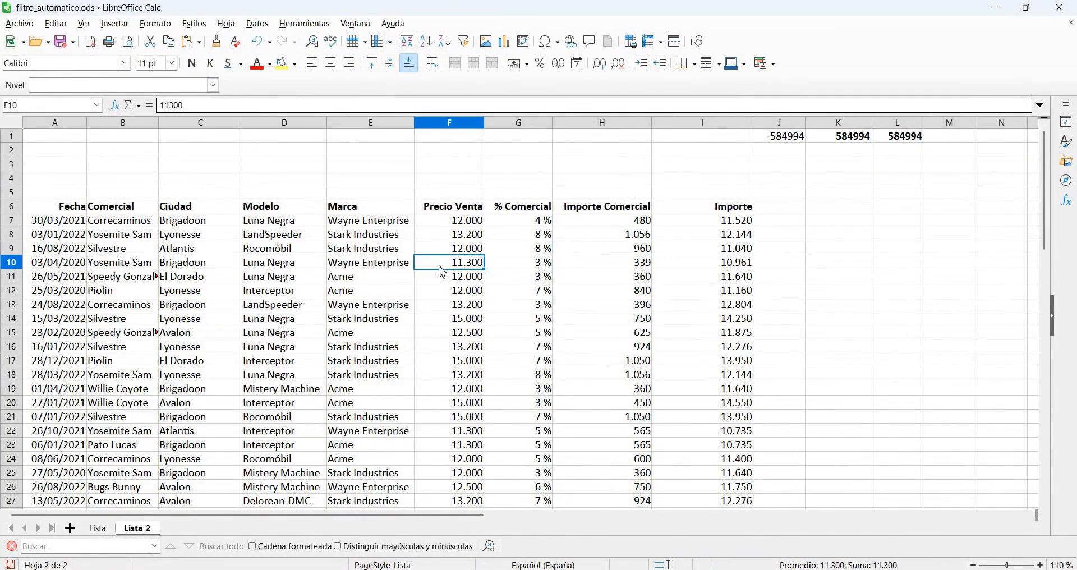